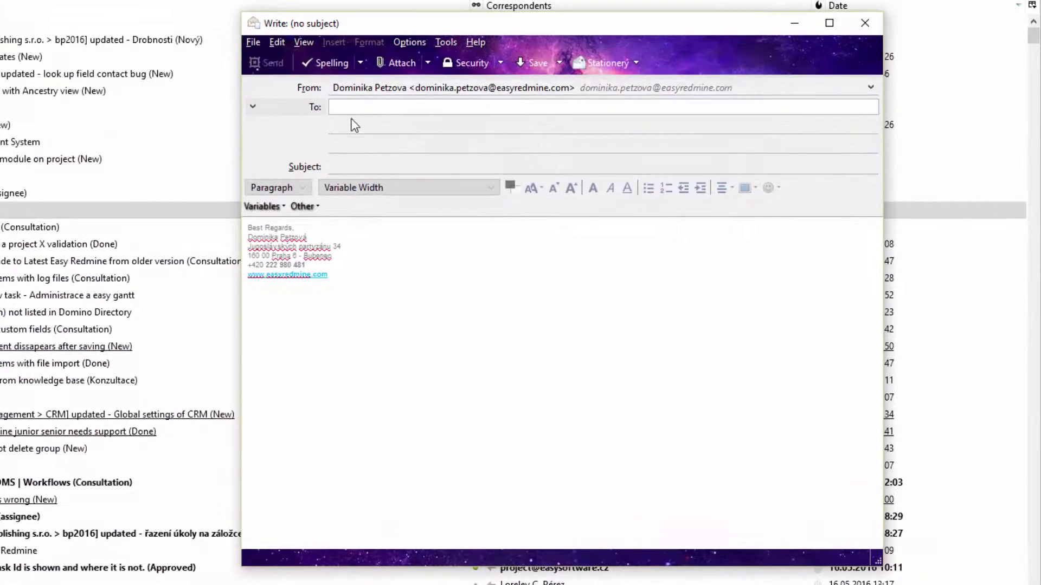
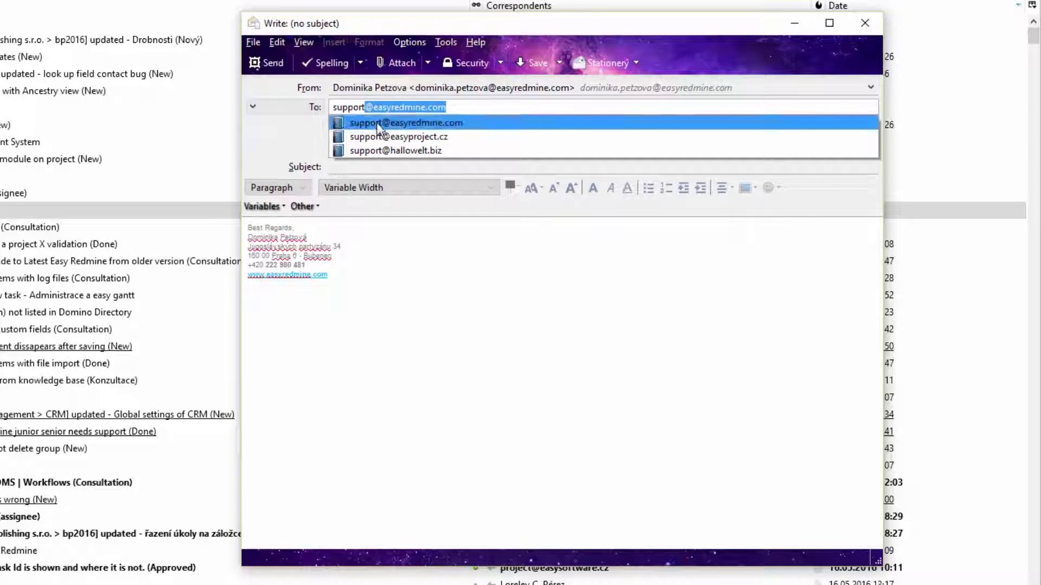
{"action": "left_click", "coordinate": [401, 122]}
{"action": "left_click", "coordinate": [375, 165]}
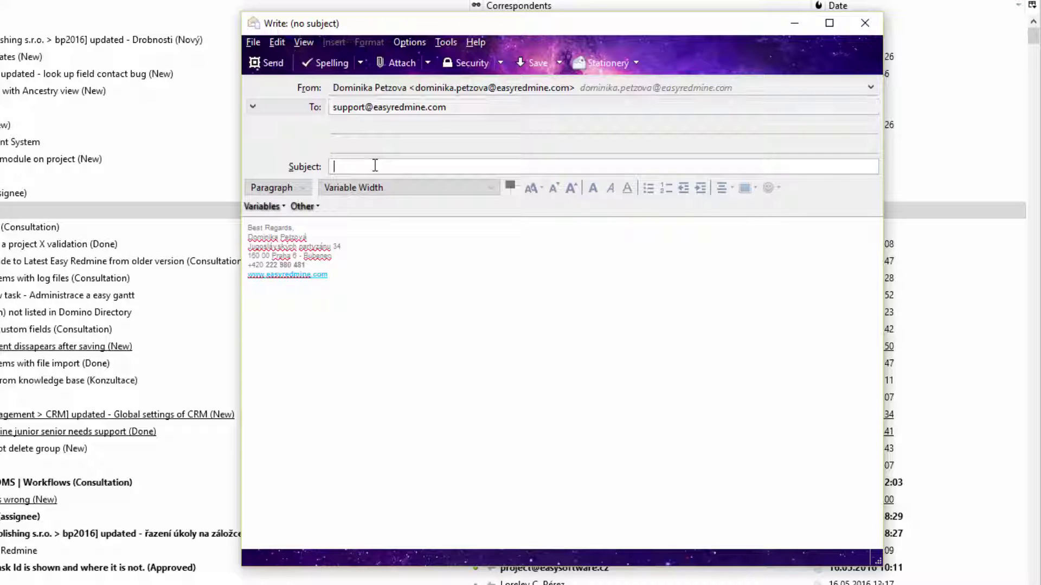
{"action": "type", "text": "critical"}
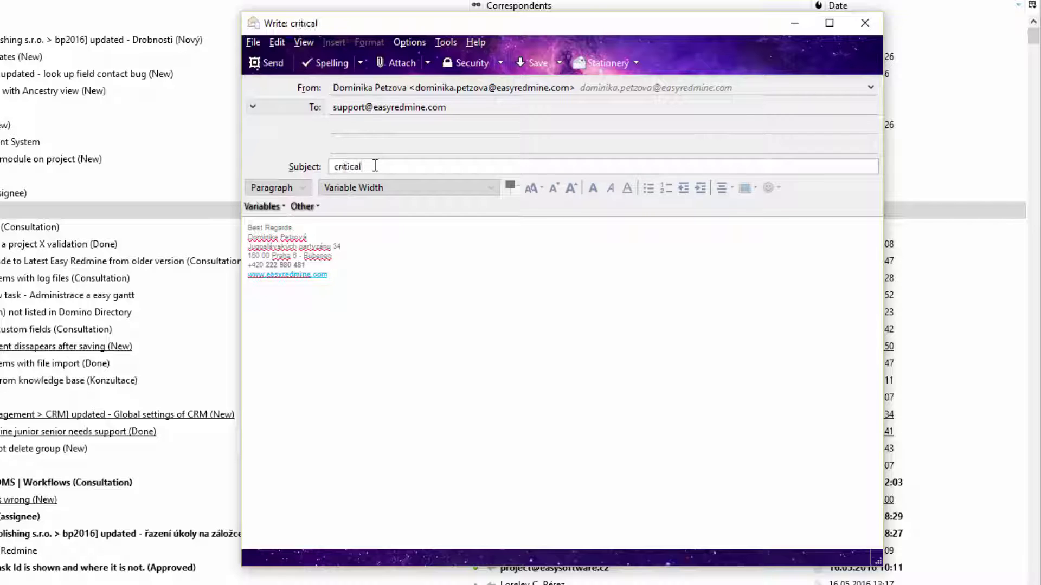
{"action": "type", "text": " issue"}
{"action": "left_click", "coordinate": [397, 328]}
{"action": "key", "text": "ctrl+a"}
{"action": "type", "text": "ple"}
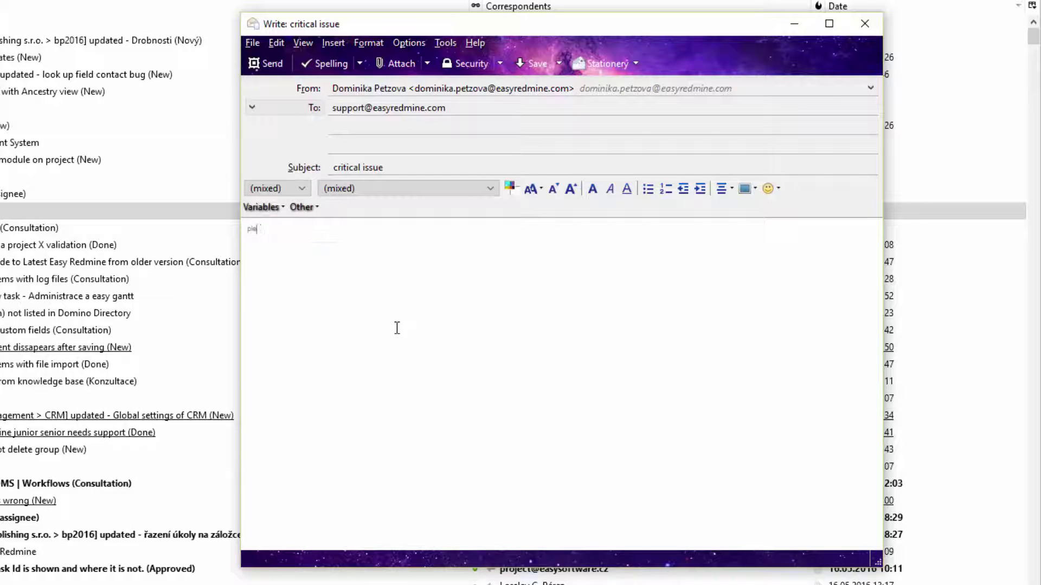
{"action": "type", "text": "ase help"}
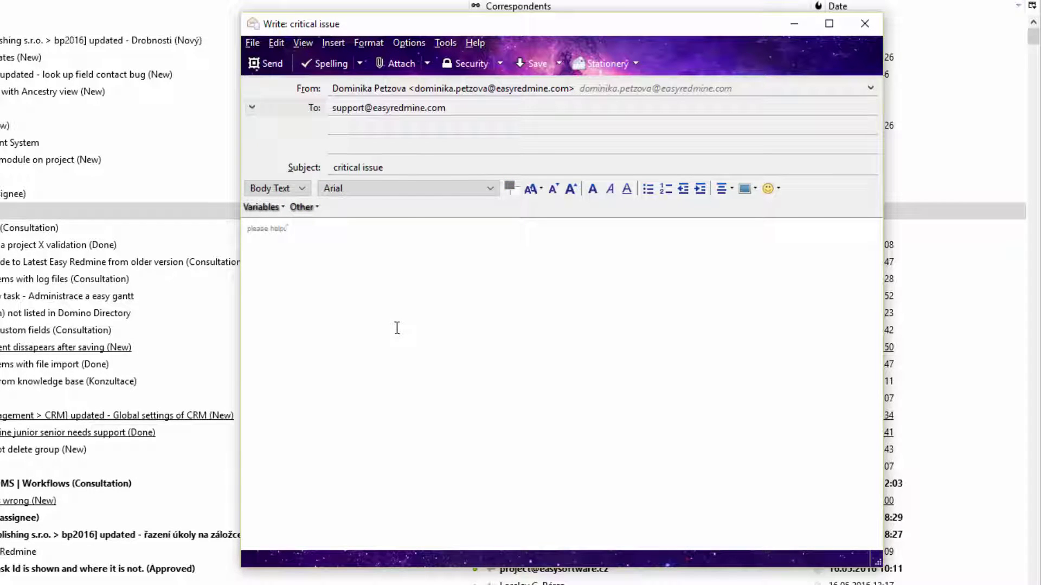
{"action": "left_click", "coordinate": [272, 65]}
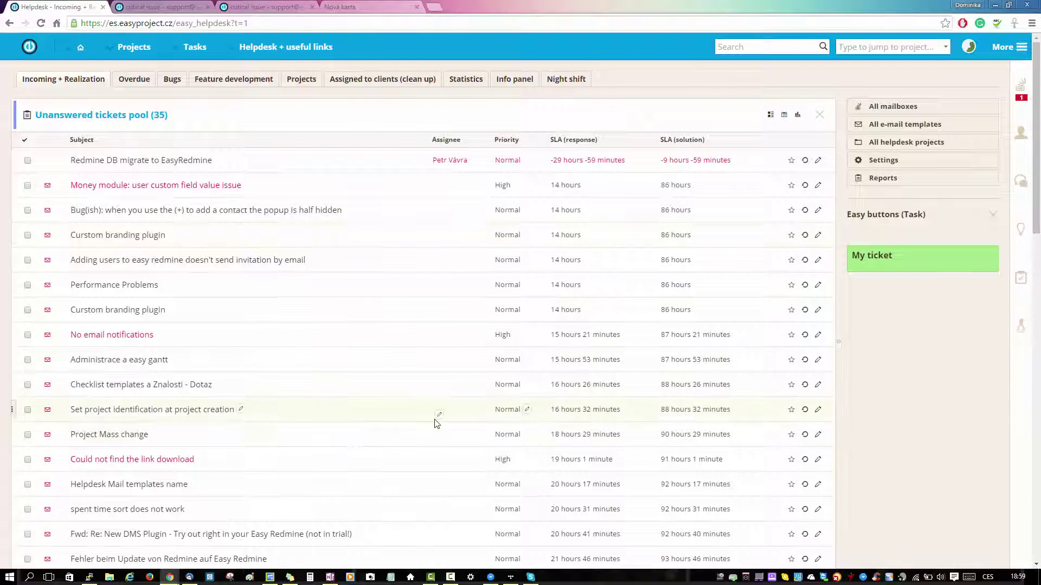
Find the 'critical issue' ticket in the unanswered pool, preview it, then open its details.
{"action": "scroll", "coordinate": [361, 395], "scroll_direction": "down", "scroll_amount": 2}
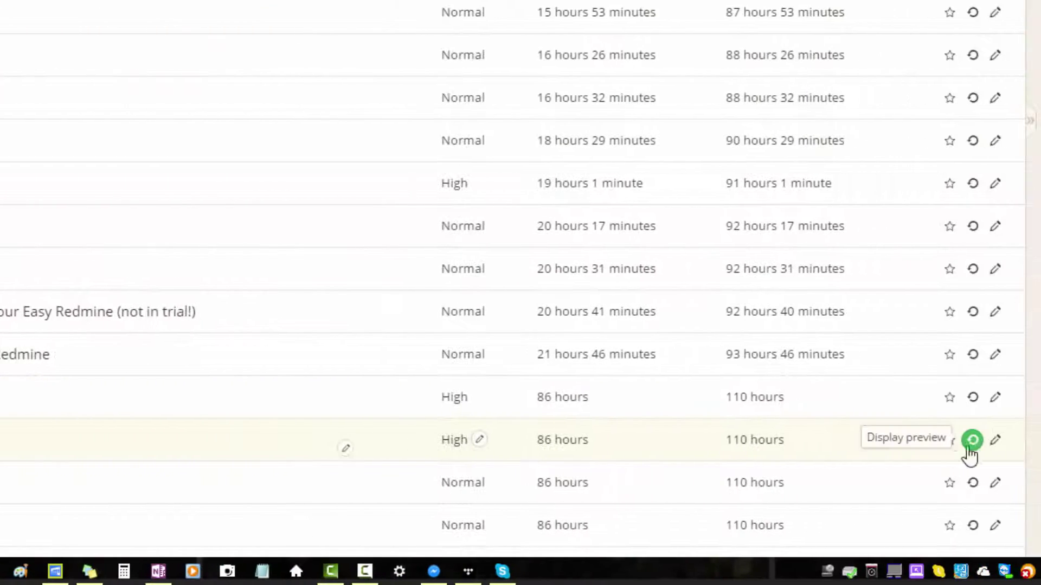
{"action": "left_click", "coordinate": [972, 441]}
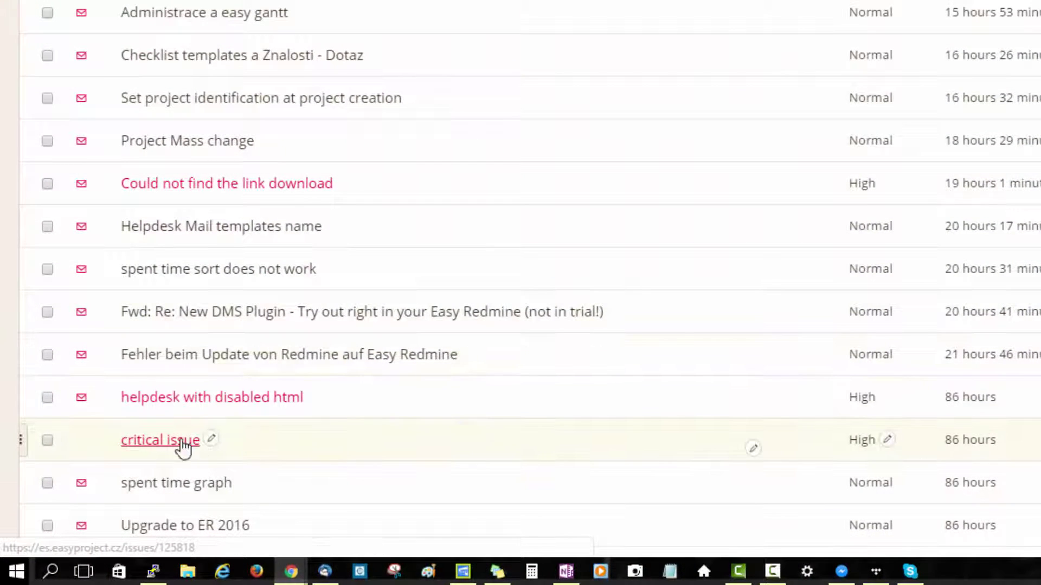
{"action": "left_click", "coordinate": [179, 440]}
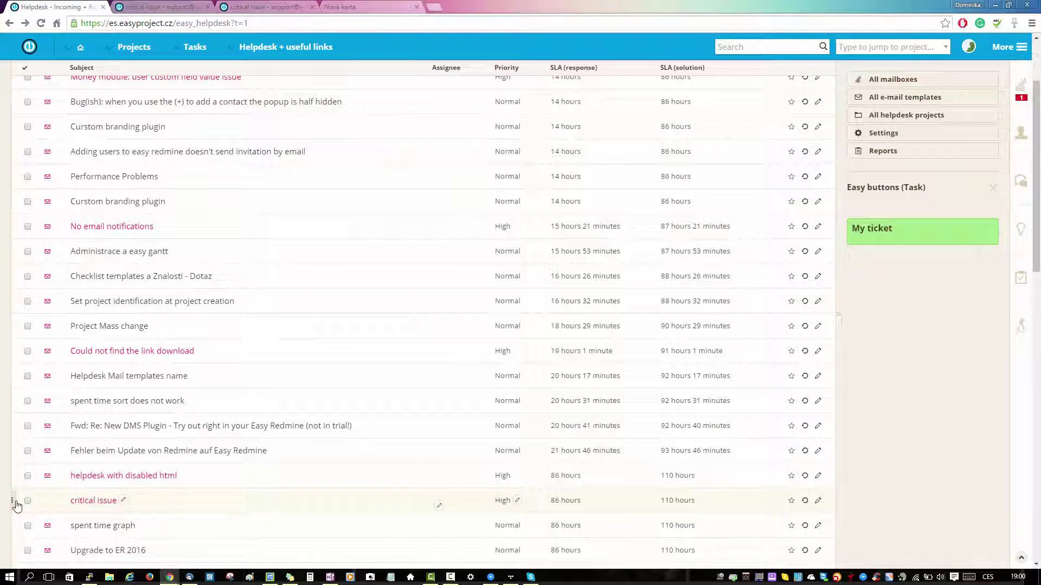
Drag the 'critical issue' ticket onto My ticket and open its task page.
{"action": "left_click_drag", "start_coordinate": [16, 505], "coordinate": [877, 230]}
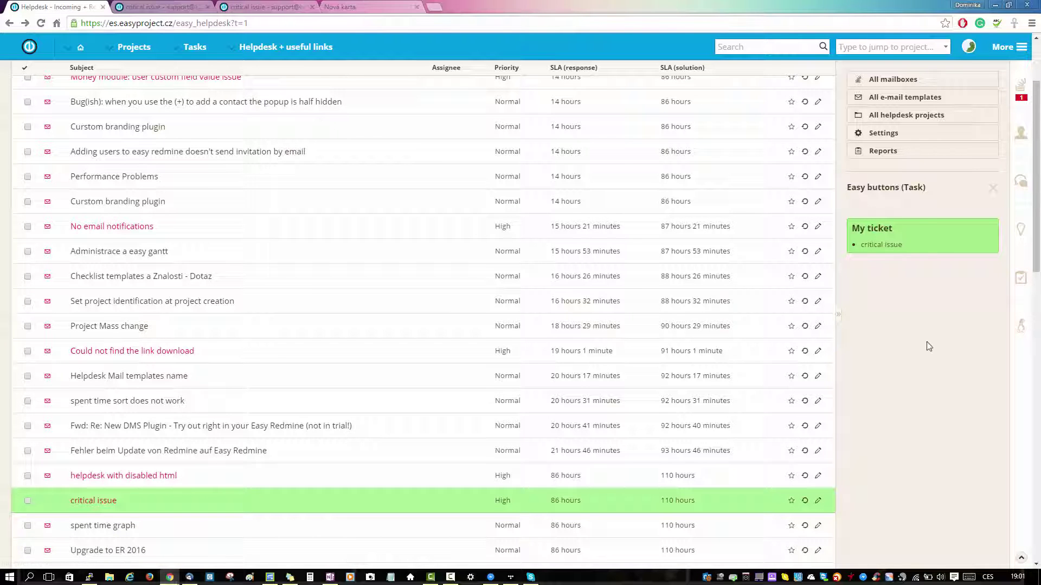
{"action": "left_click", "coordinate": [881, 244]}
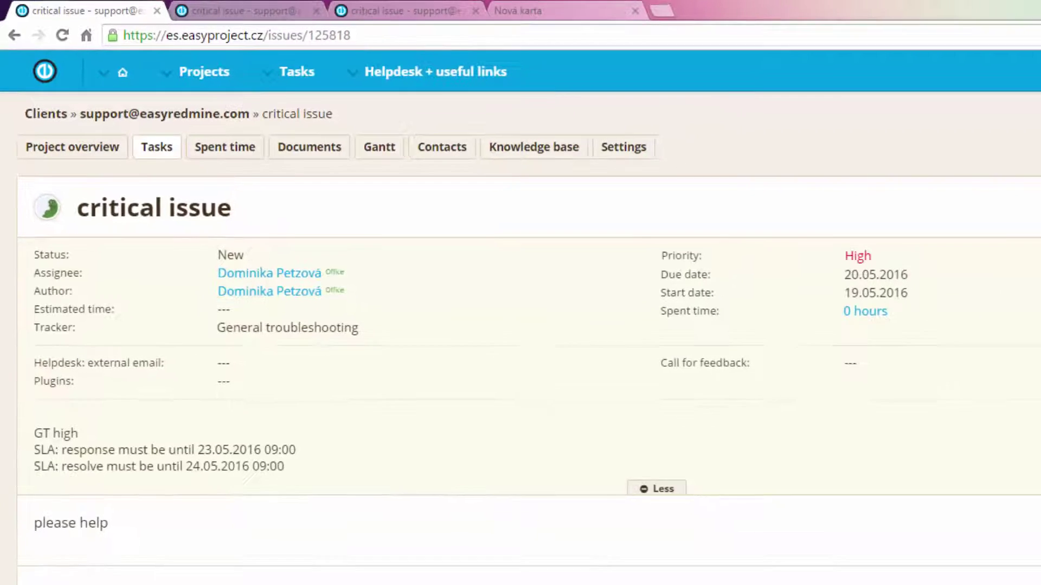
Write the reply note 'Hello,' with 'what is your emergency?' on the next line.
{"action": "left_click", "coordinate": [1022, 143]}
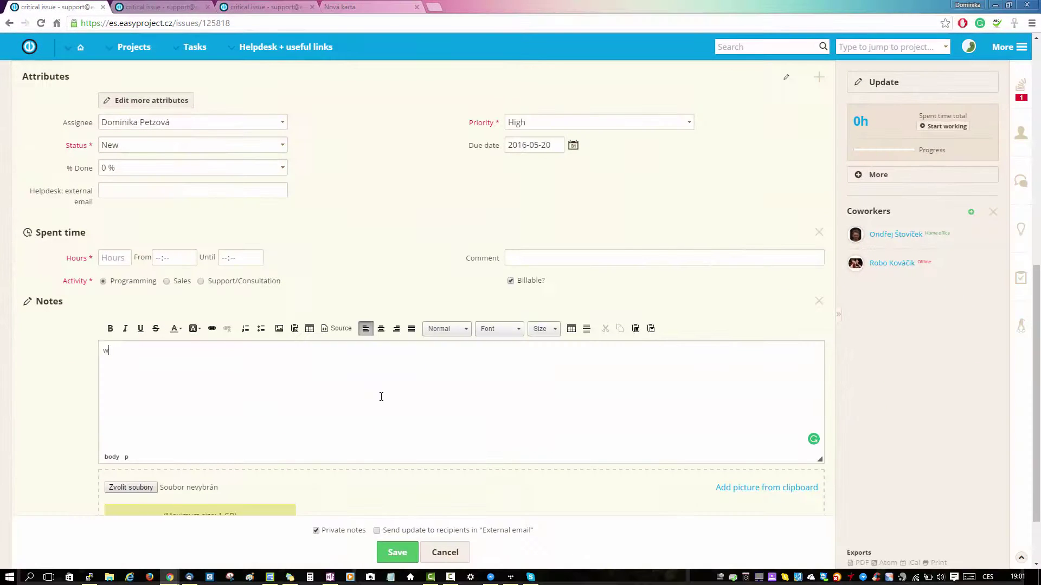
{"action": "key", "text": "BackSpace"}
{"action": "type", "text": "Hello , what is your emergency?"}
{"action": "left_click", "coordinate": [121, 351]}
{"action": "type", "text": ","}
{"action": "key", "text": "Return"}
Set activity to Support/Consultation, review all ticket attributes, and save the update.
{"action": "left_click", "coordinate": [253, 281]}
{"action": "left_click", "coordinate": [114, 258]}
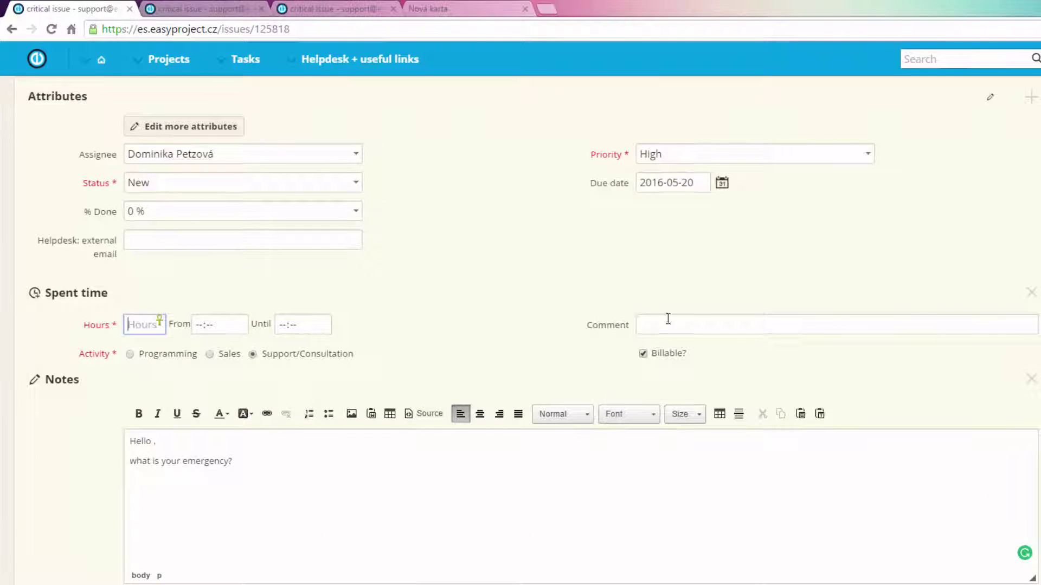
{"action": "scroll", "coordinate": [539, 325], "scroll_direction": "up", "scroll_amount": 3}
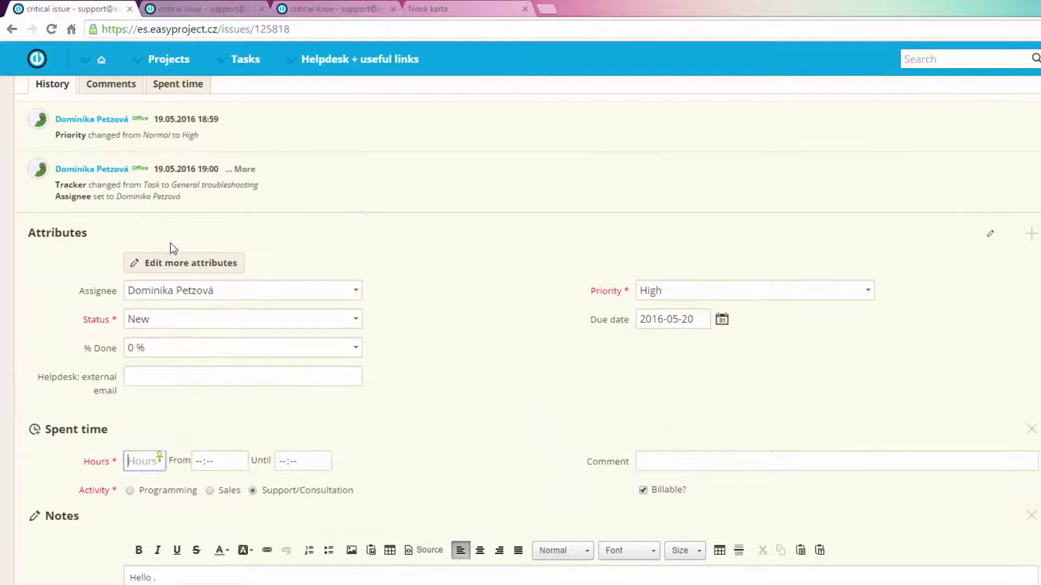
{"action": "left_click", "coordinate": [185, 265]}
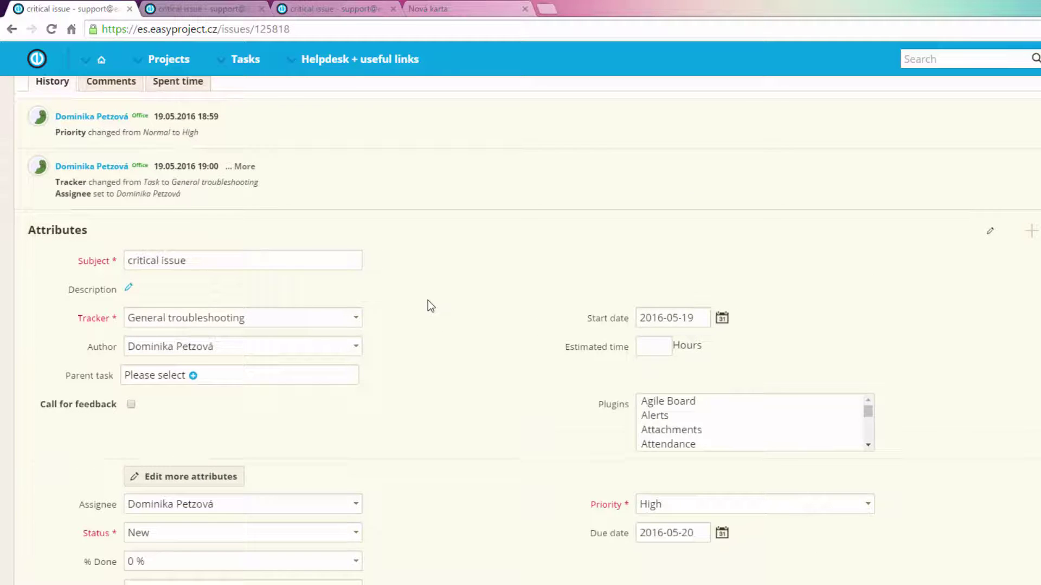
{"action": "scroll", "coordinate": [427, 302], "scroll_direction": "down", "scroll_amount": 3}
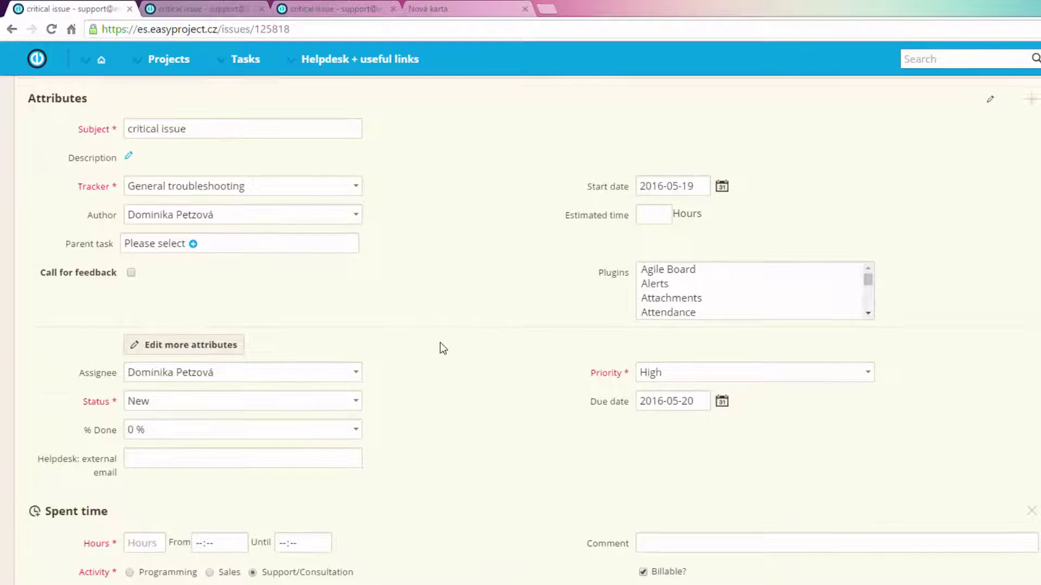
{"action": "scroll", "coordinate": [380, 314], "scroll_direction": "up", "scroll_amount": 1}
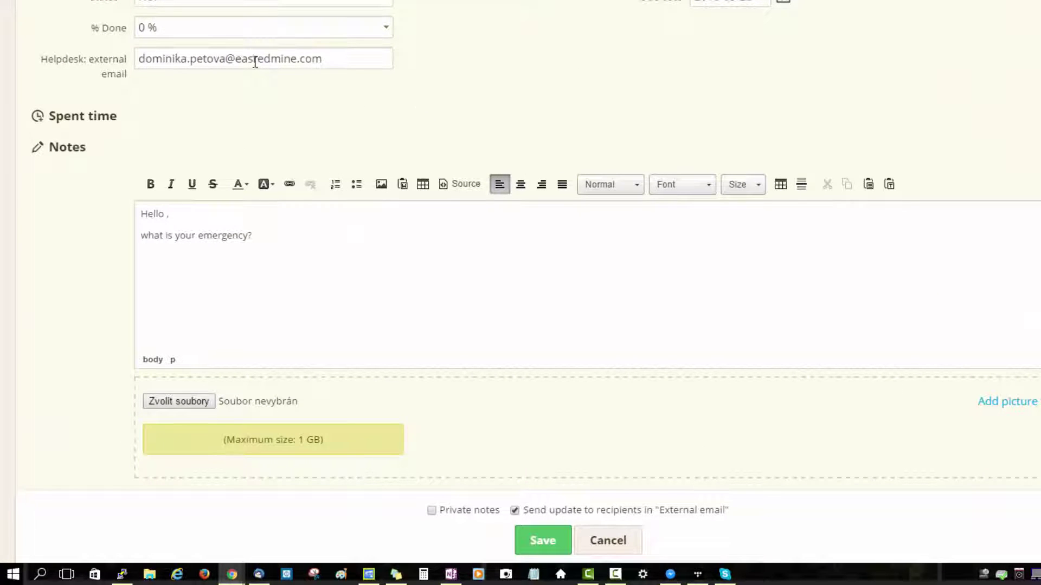
{"action": "left_click", "coordinate": [558, 541]}
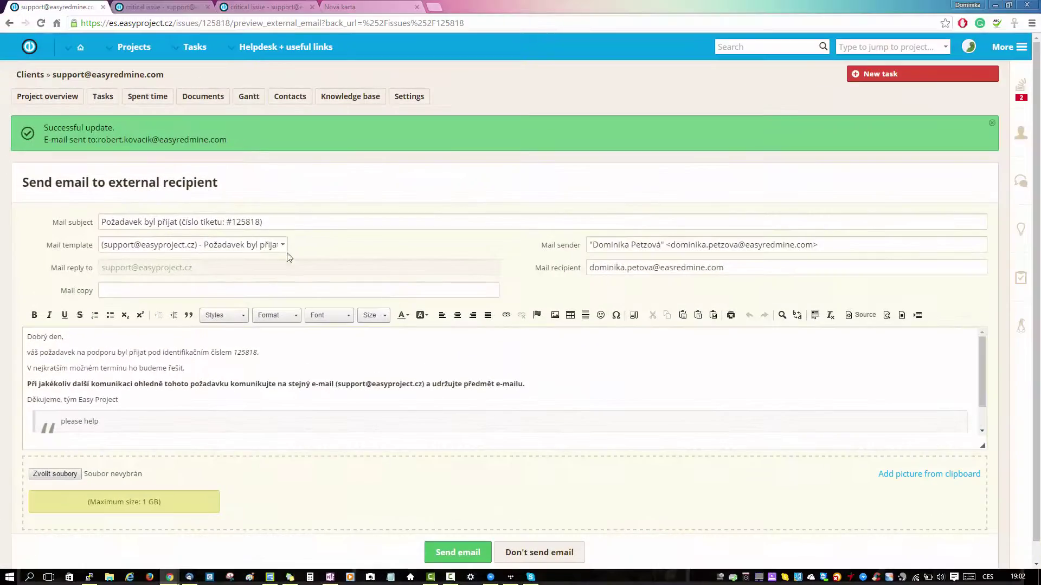
Apply the English Easy Redmine support mail template and review its ticket link and signature.
{"action": "left_click", "coordinate": [276, 241]}
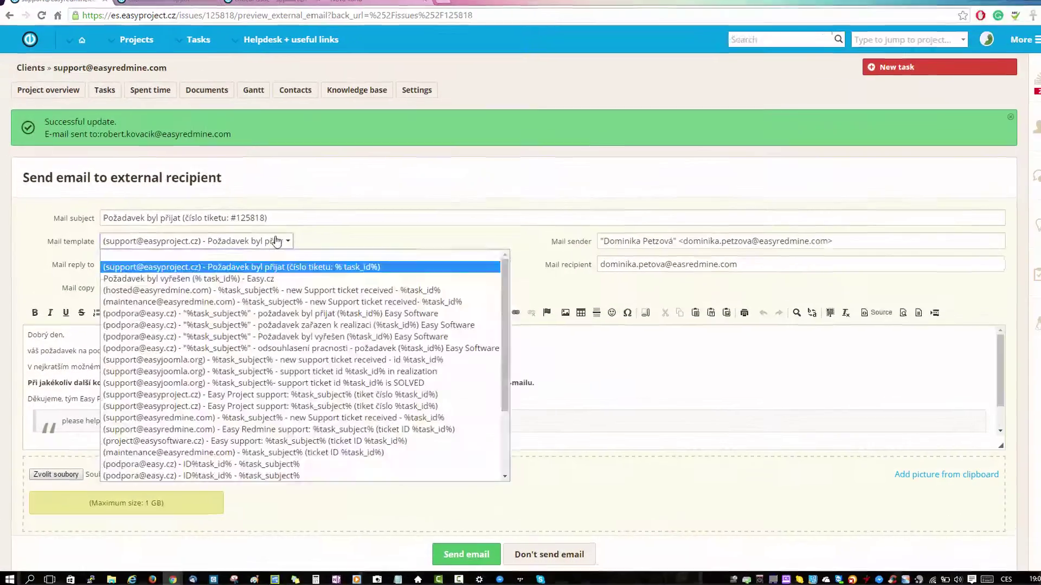
{"action": "scroll", "coordinate": [325, 282], "scroll_direction": "down", "scroll_amount": 3}
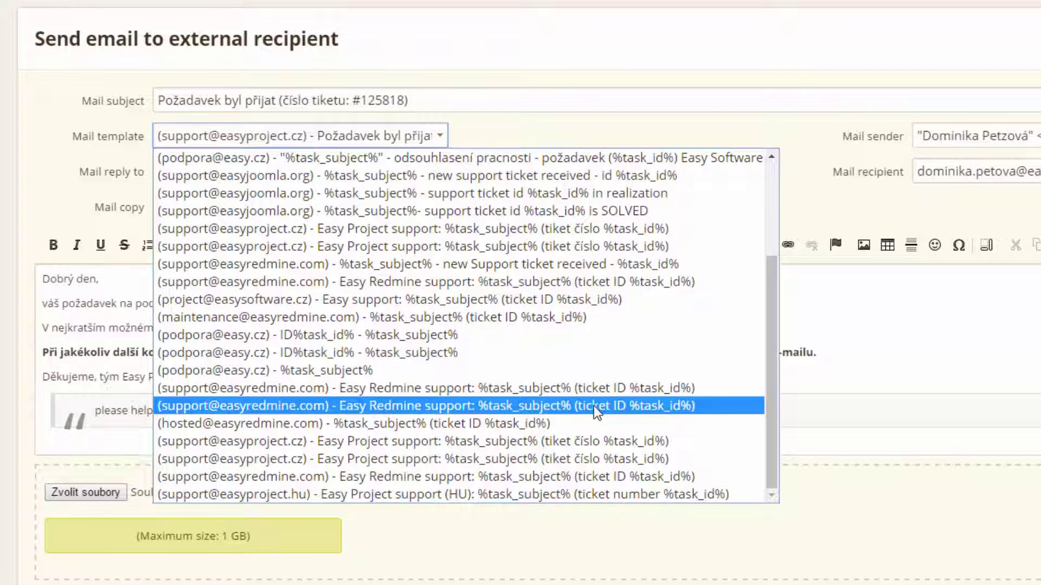
{"action": "left_click", "coordinate": [594, 406]}
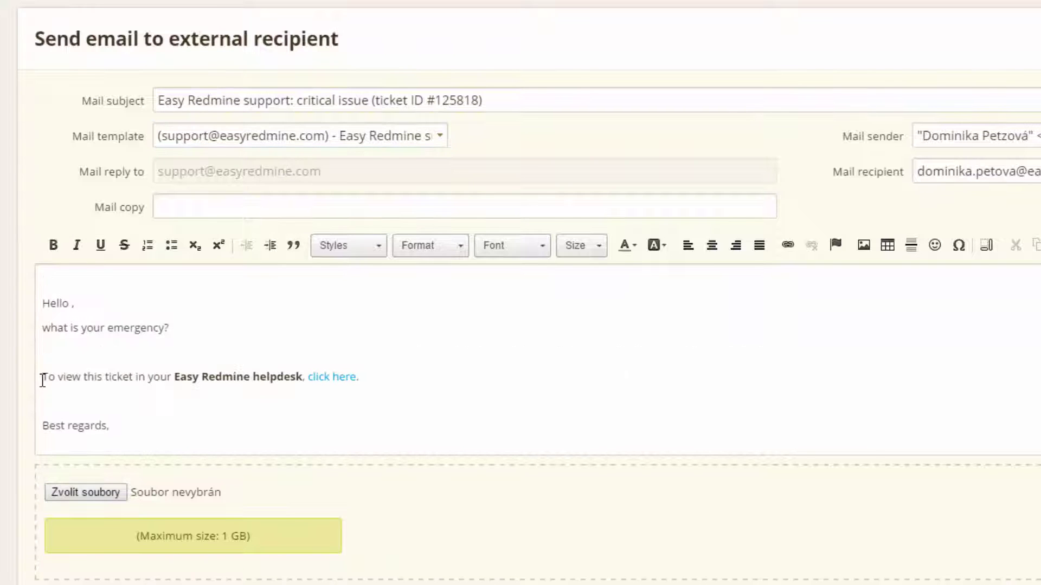
{"action": "left_click_drag", "start_coordinate": [41, 380], "coordinate": [356, 399]}
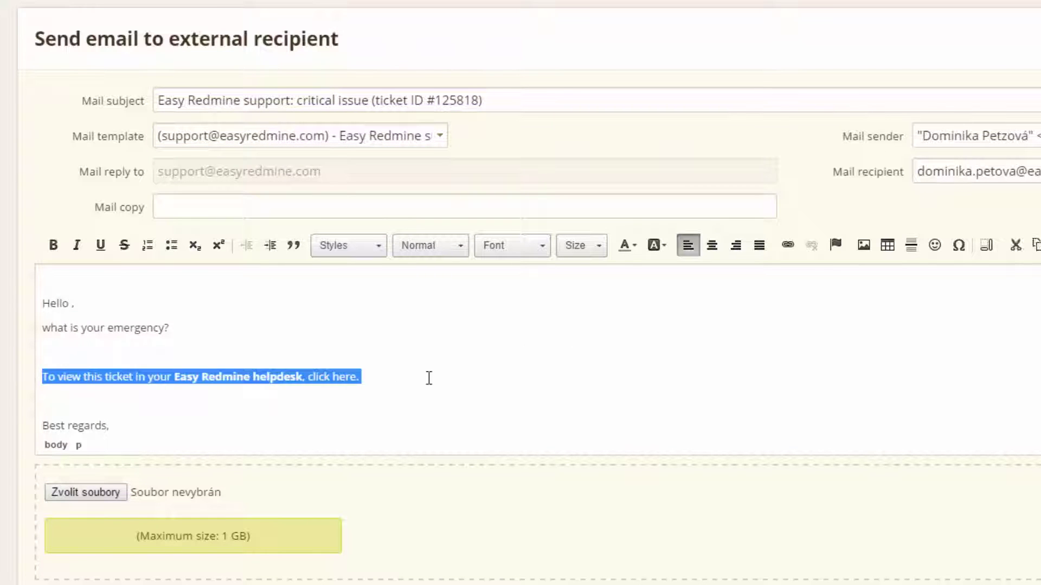
{"action": "left_click", "coordinate": [449, 383]}
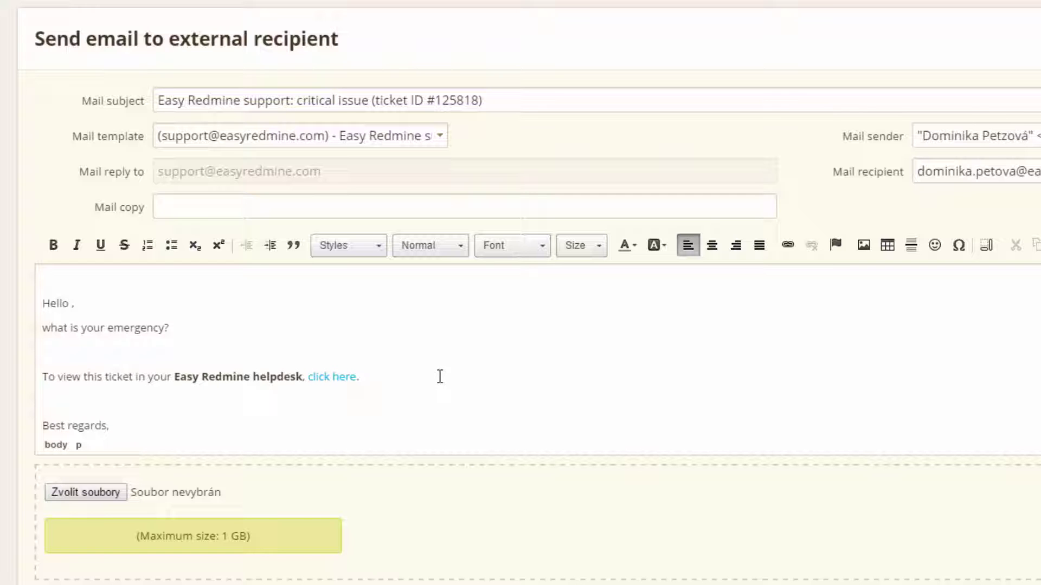
{"action": "scroll", "coordinate": [440, 376], "scroll_direction": "down", "scroll_amount": 3}
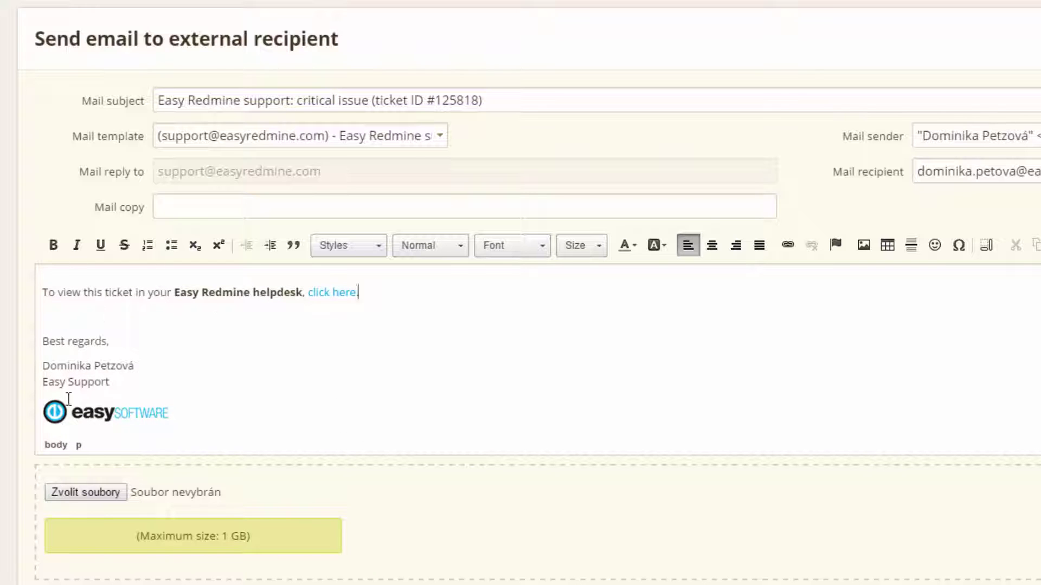
{"action": "scroll", "coordinate": [291, 390], "scroll_direction": "down", "scroll_amount": 6}
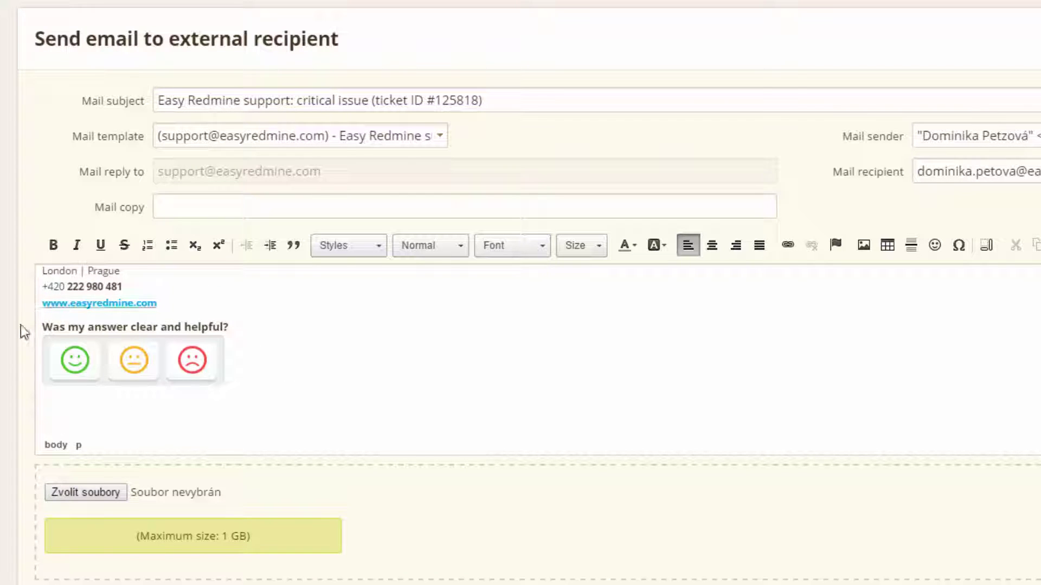
{"action": "scroll", "coordinate": [351, 357], "scroll_direction": "down", "scroll_amount": 10}
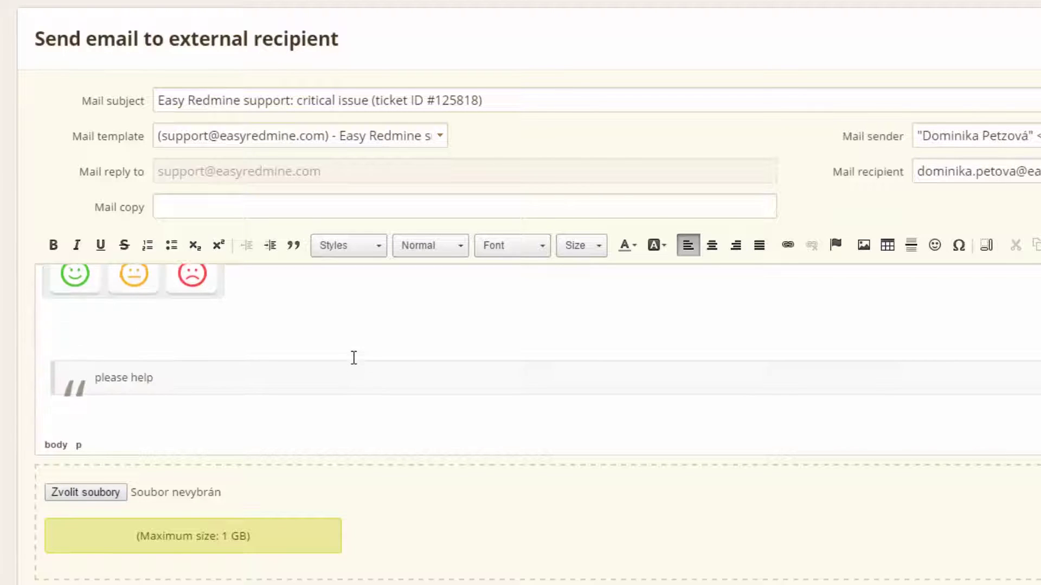
{"action": "scroll", "coordinate": [354, 358], "scroll_direction": "up", "scroll_amount": 5}
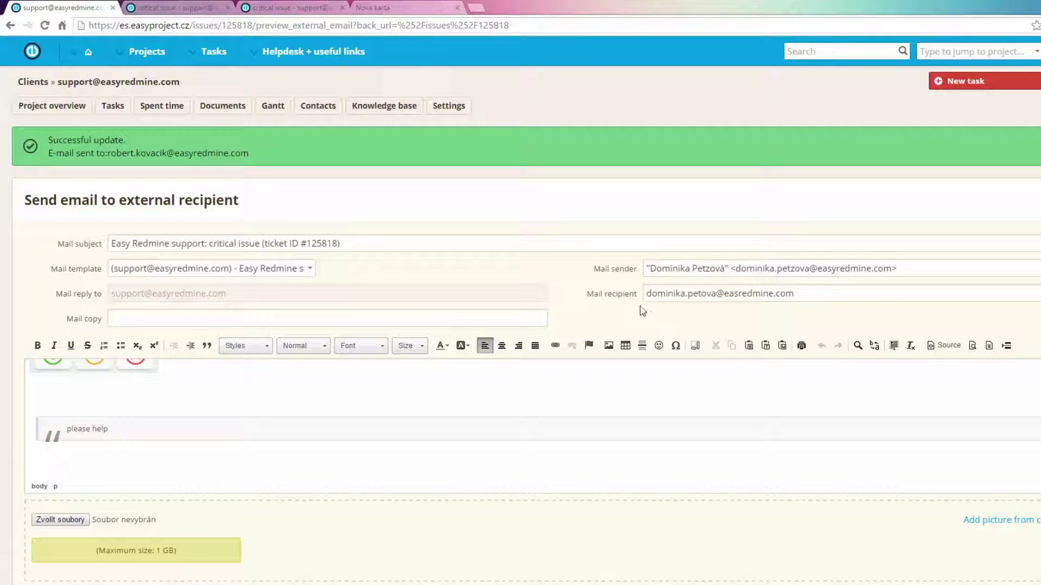
Check the subject 'Easy Redmine support: critical issue' with its ticket number, then send the reply.
{"action": "left_click", "coordinate": [330, 244]}
{"action": "left_click", "coordinate": [349, 244], "text": "shift"}
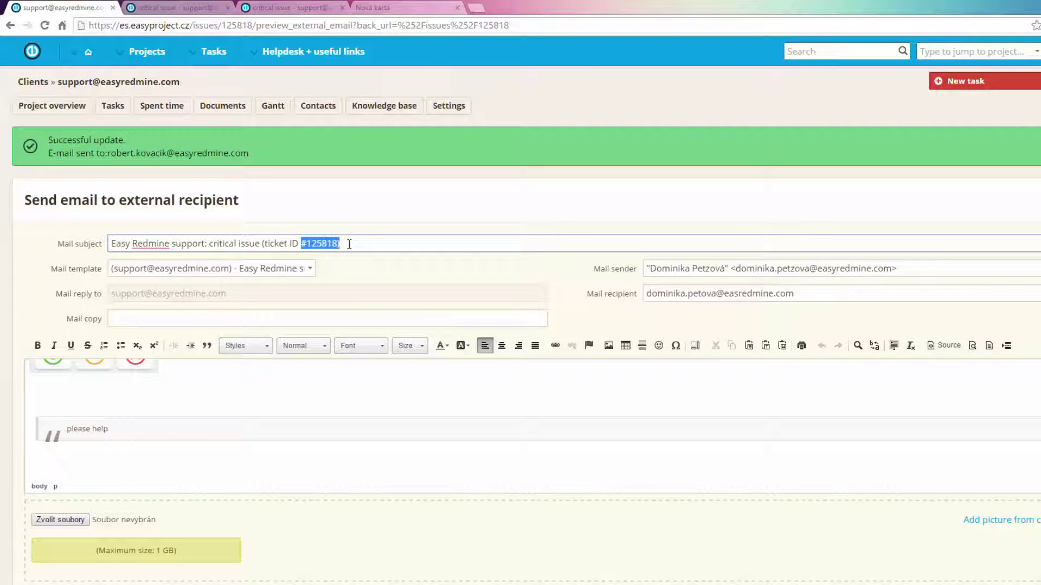
{"action": "left_click", "coordinate": [367, 271]}
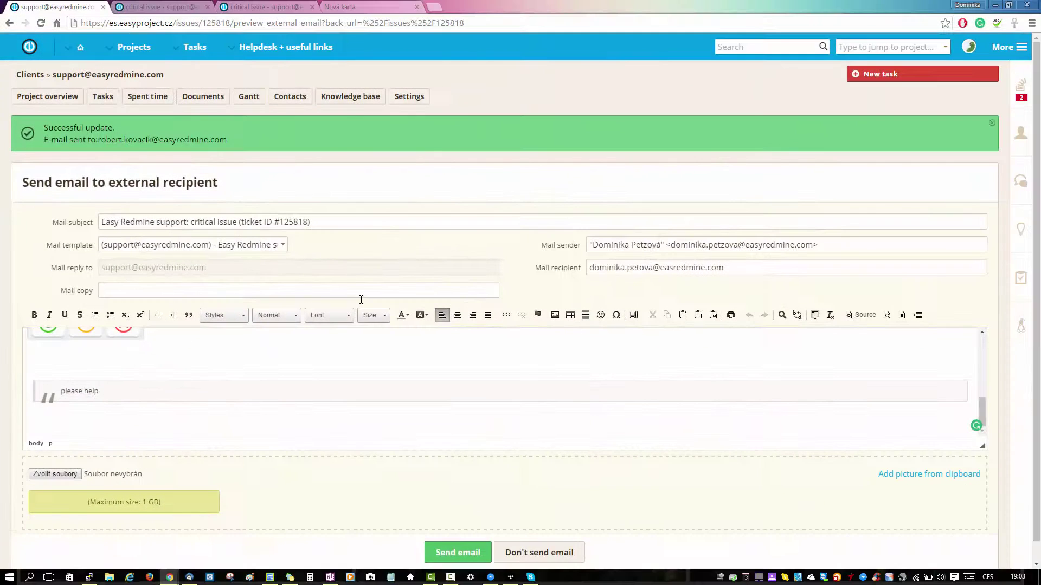
{"action": "scroll", "coordinate": [365, 422], "scroll_direction": "up", "scroll_amount": 10}
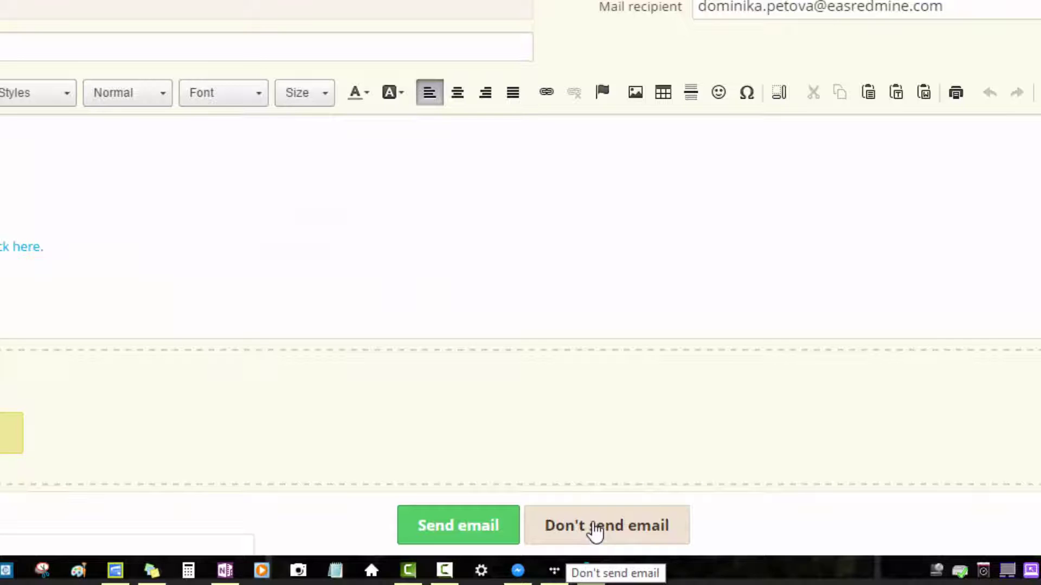
{"action": "left_click", "coordinate": [458, 533]}
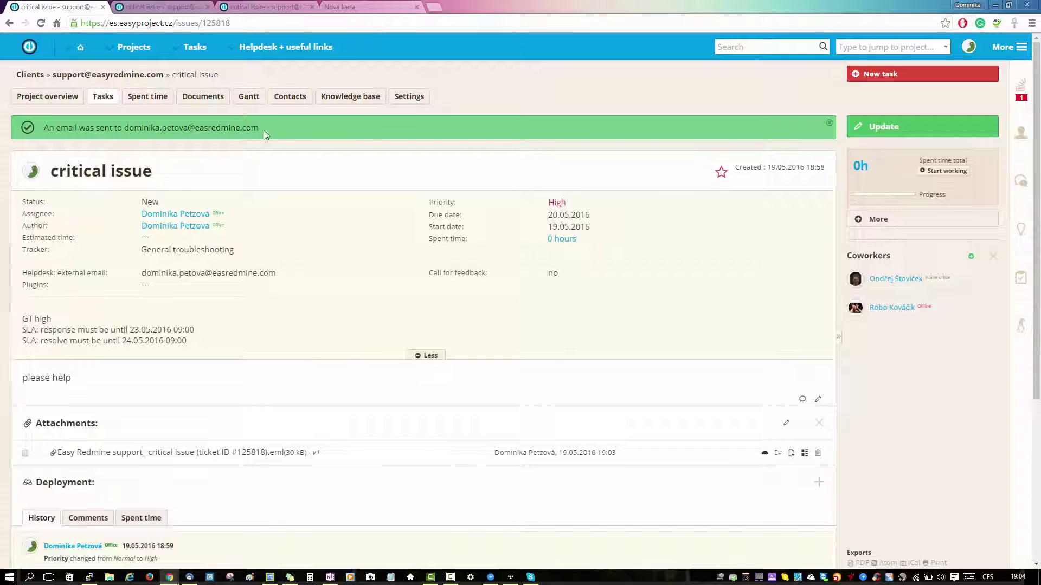
{"action": "scroll", "coordinate": [357, 268], "scroll_direction": "down", "scroll_amount": 4}
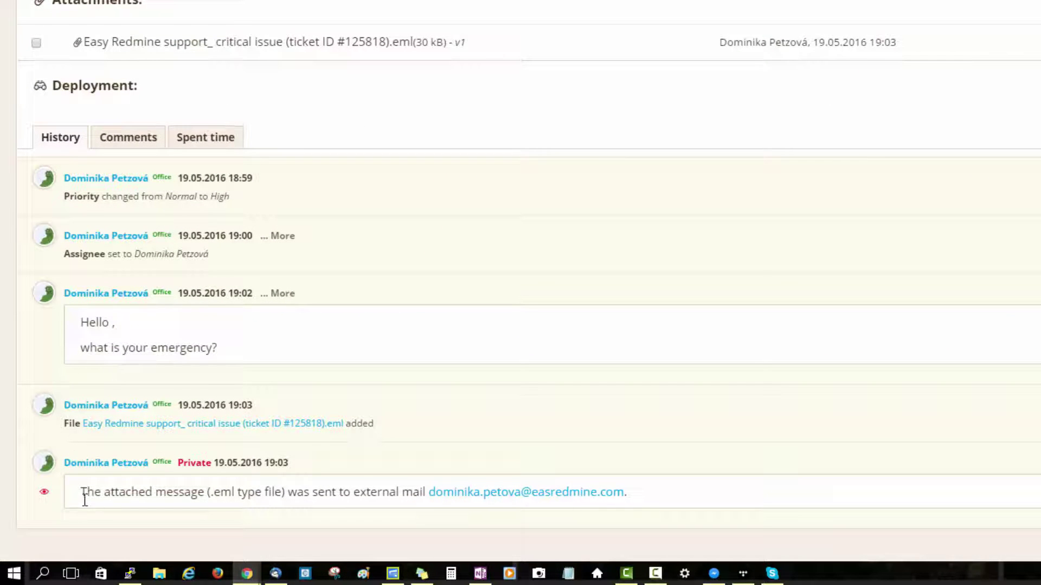
Switch to Thunderbird to view the newest inbox message carrying the reply.
{"action": "left_click", "coordinate": [272, 575]}
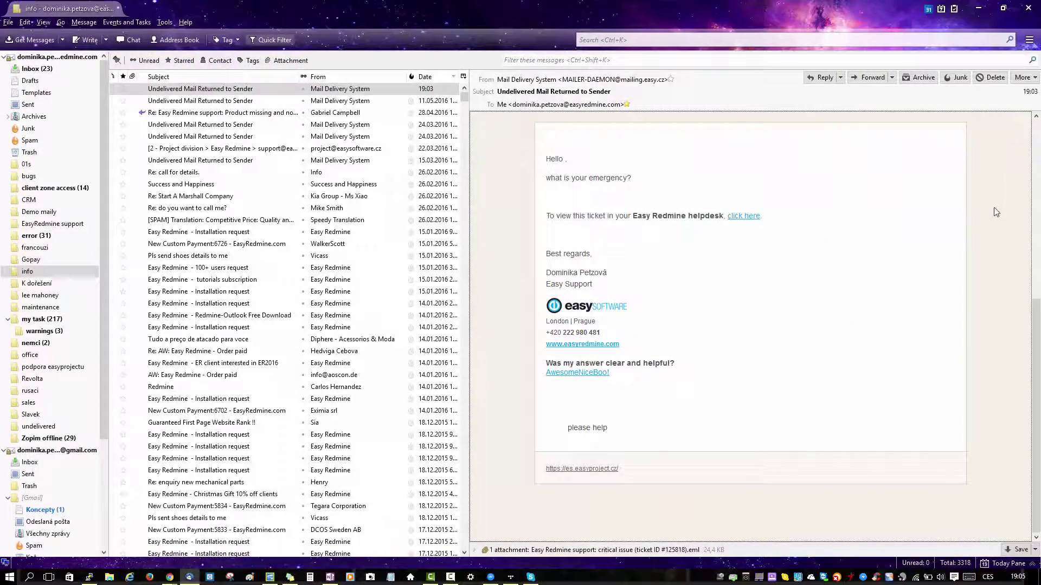